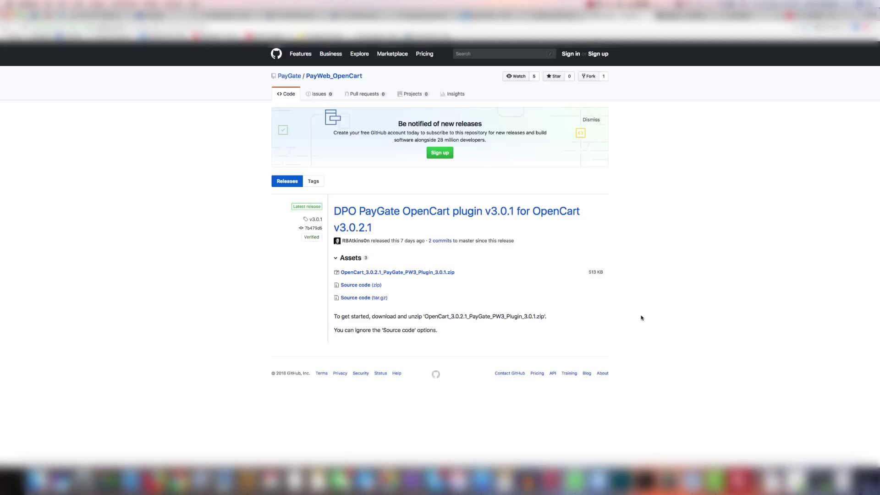
Download OpenCart_3.0.2.1_PayGate_PW3_Plugin_3.0.1.zip (525 KB) and reveal it in the OpenCart Finder folder
click(440, 273)
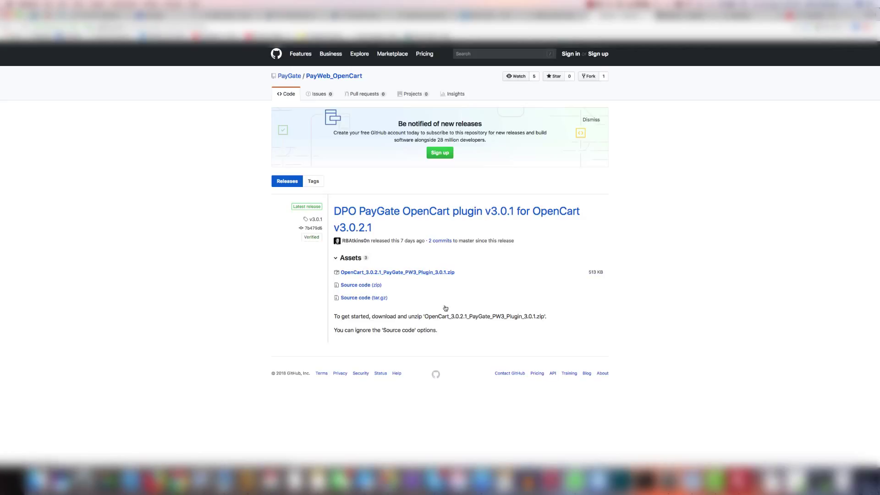
right_click(428, 273)
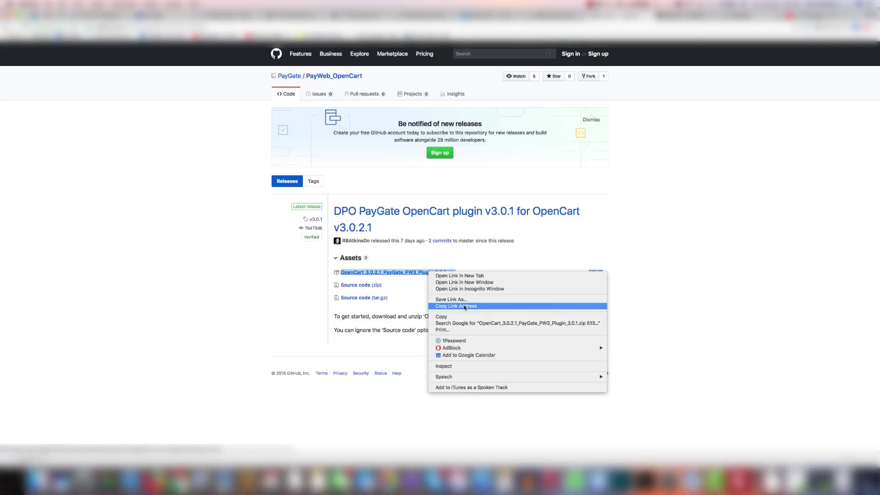
click(682, 338)
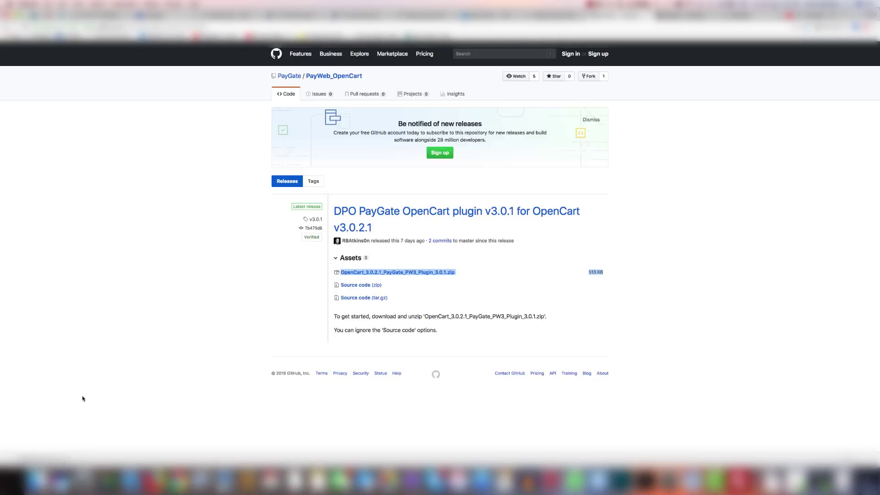
click(37, 479)
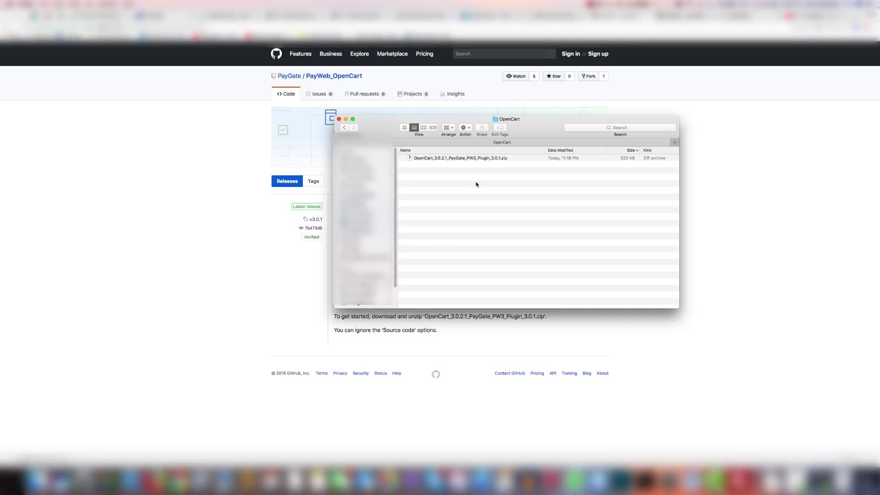
Unzip the plugin archive, open the extracted folder and select the paygate ocmod zip
double_click(483, 158)
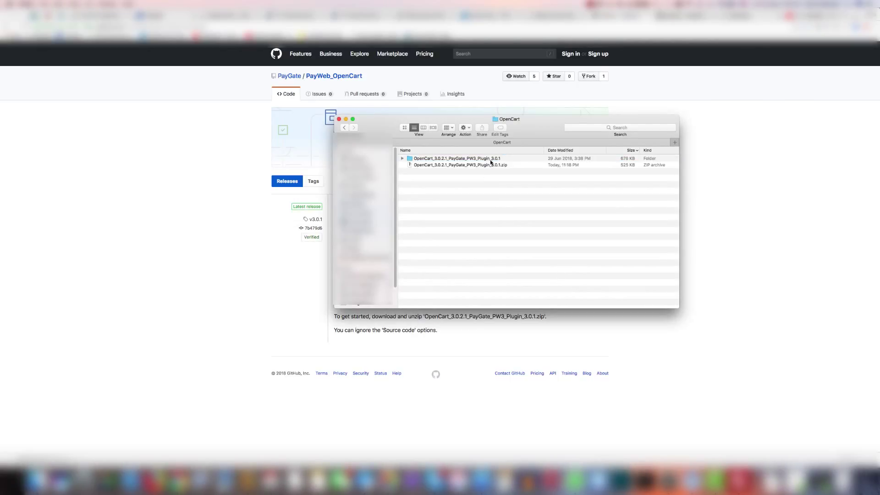
double_click(491, 160)
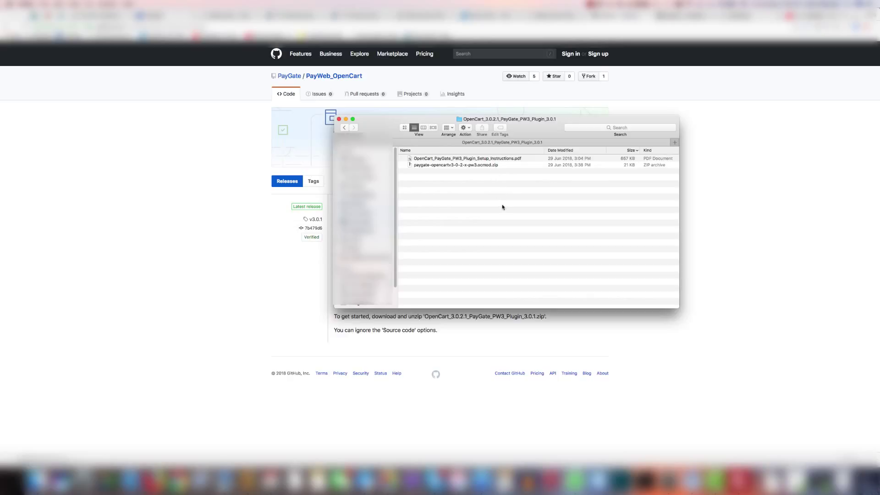
click(502, 165)
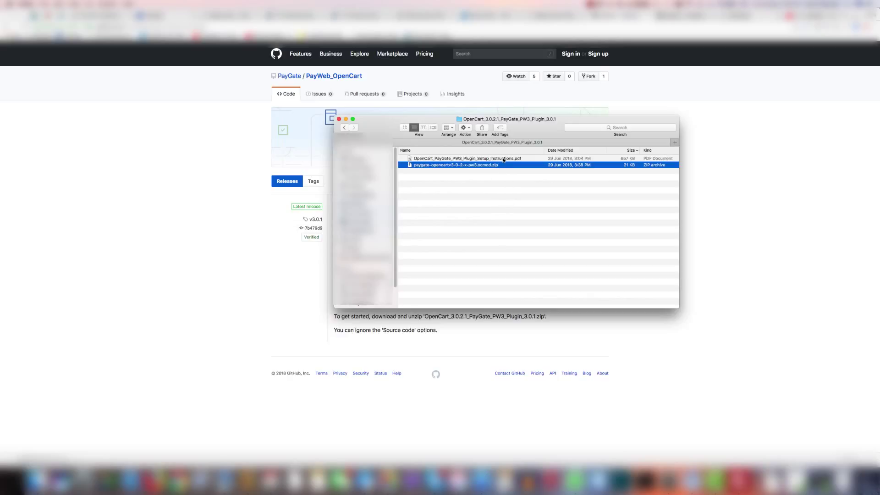
Read the PayGate setup instructions PDF in Preview before returning to the OpenCart Dashboard
double_click(503, 159)
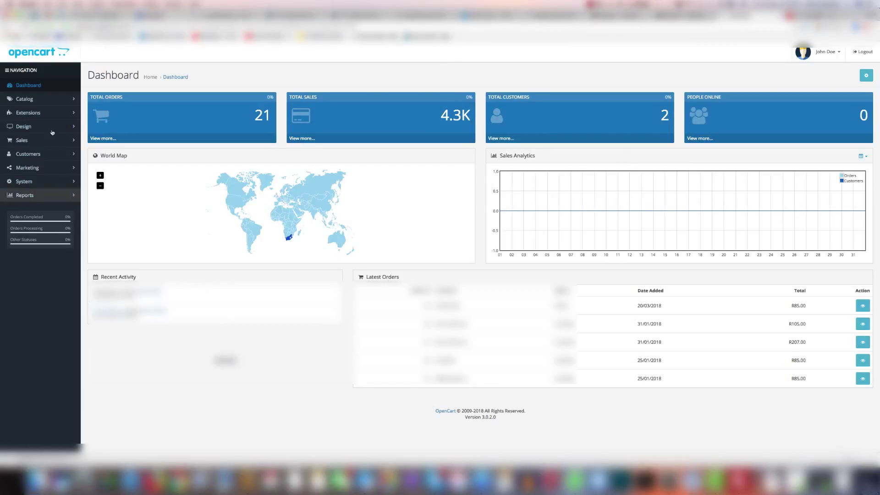
Upload paygate-opencartv3-0-2-x-pw3.ocmod.zip through Extensions > Installer from the extracted plugin folder
click(28, 112)
click(24, 139)
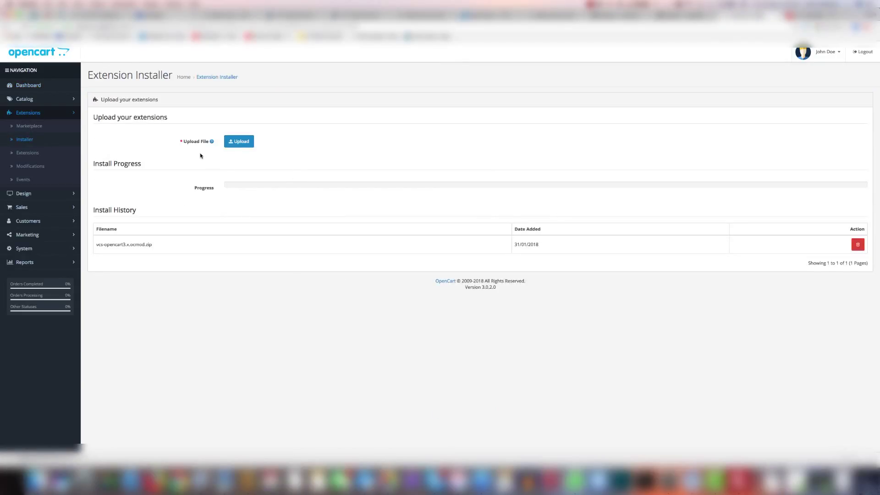
click(236, 142)
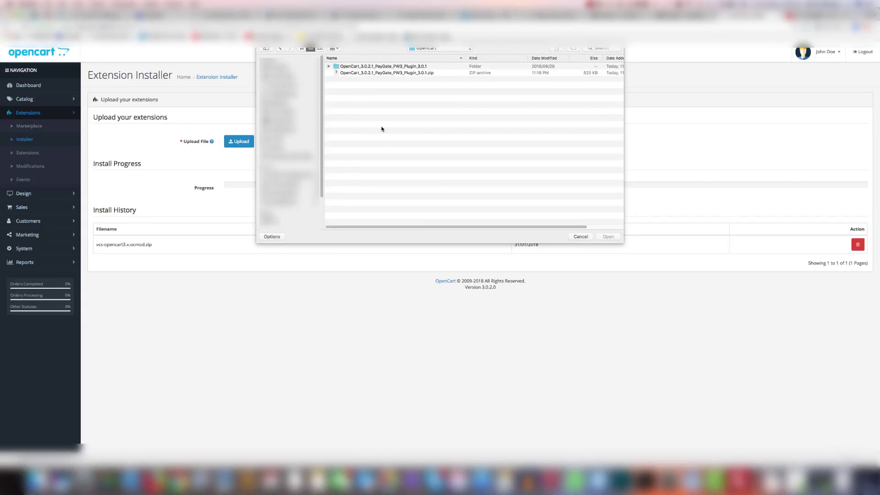
double_click(399, 67)
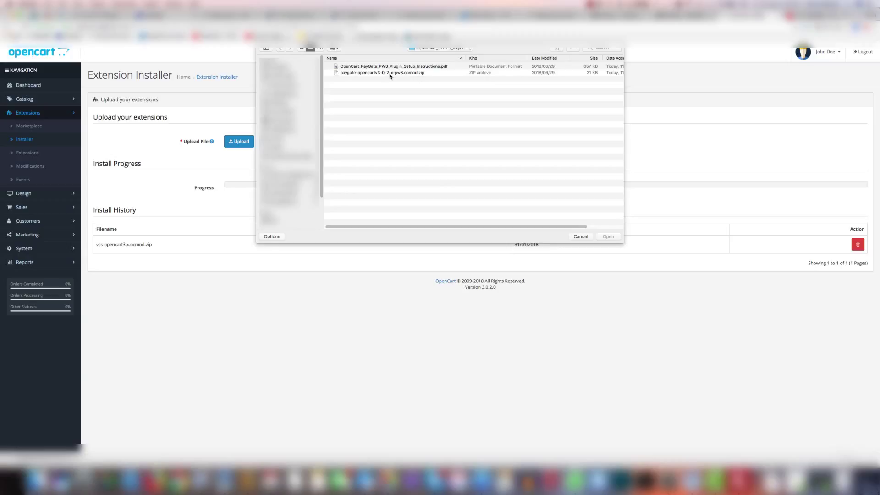
click(390, 73)
click(604, 235)
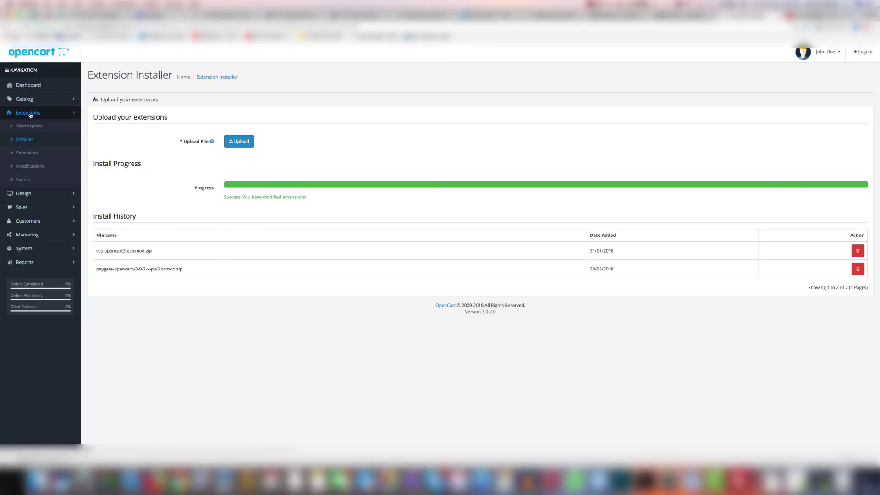
Install PayGate PayWeb v3 from the Payments (53) list under Extensions > Extensions
click(30, 154)
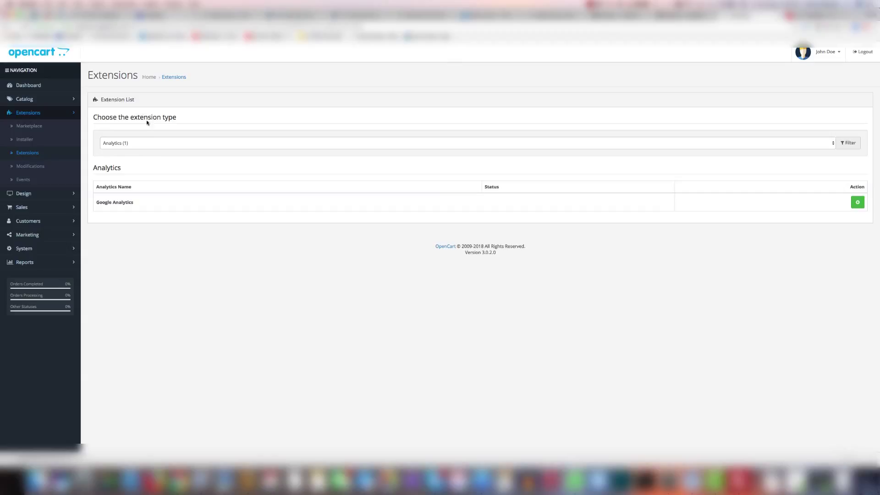
click(188, 142)
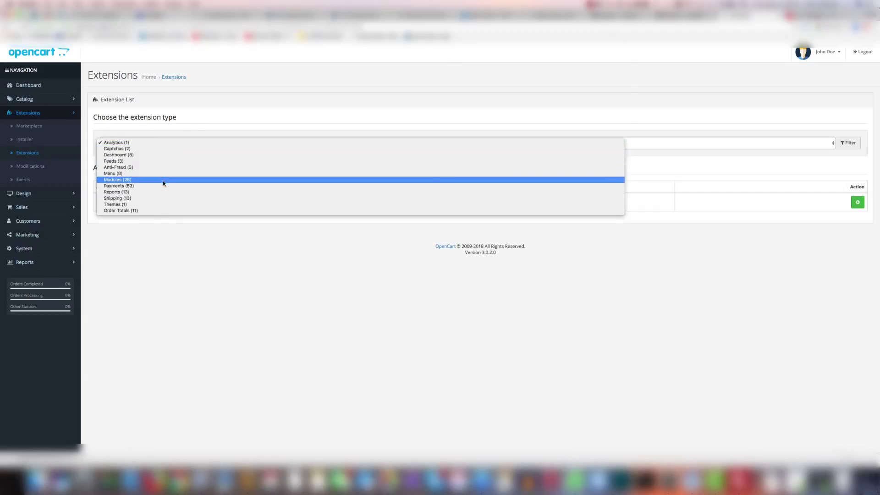
click(164, 186)
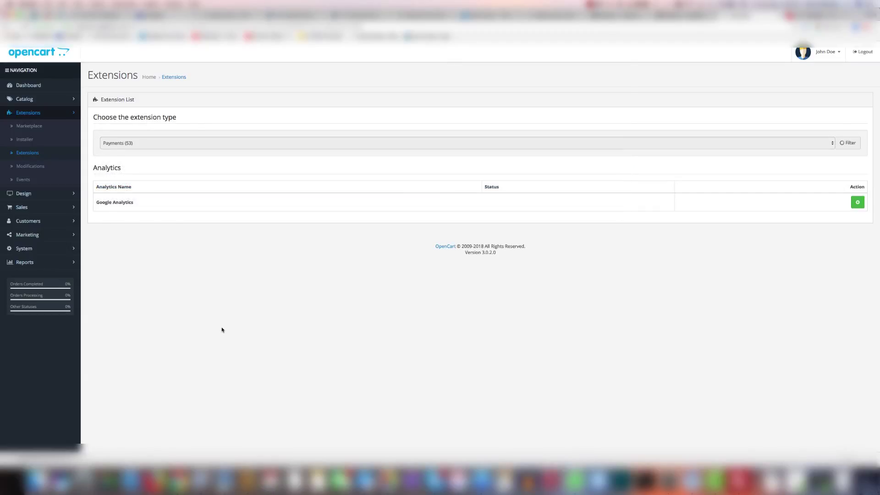
scroll(343, 273, down, 1)
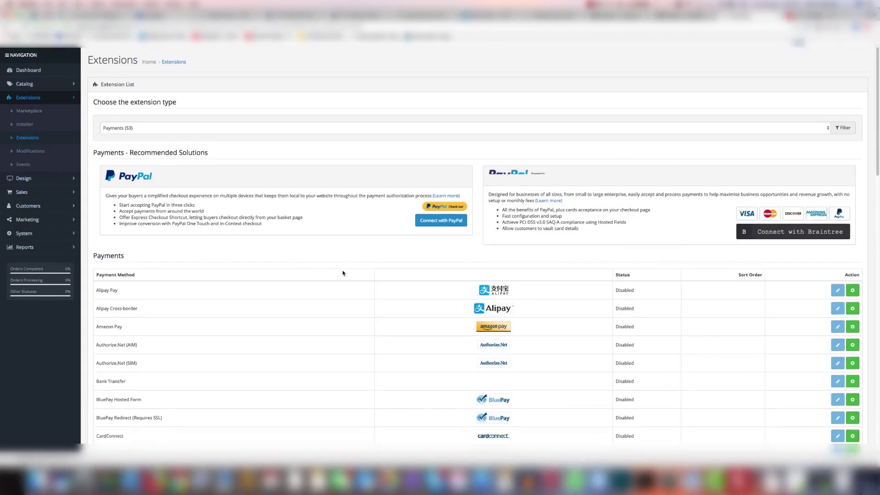
scroll(343, 273, down, 10)
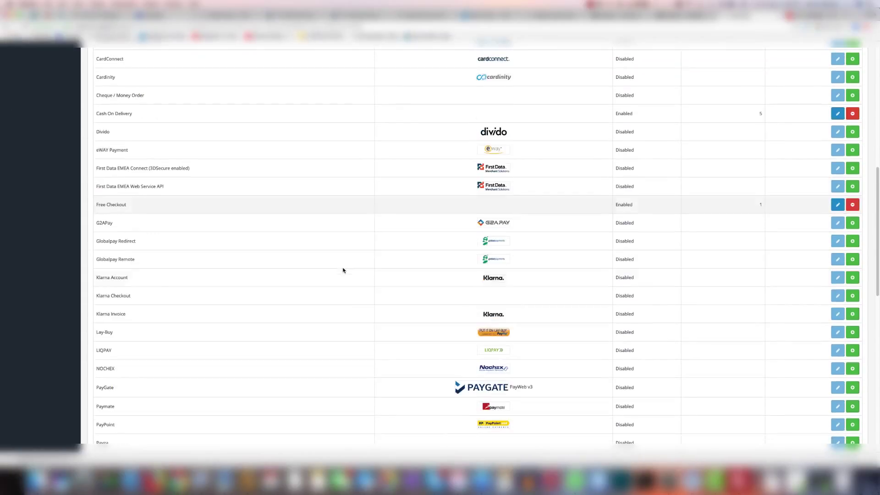
scroll(343, 270, down, 1)
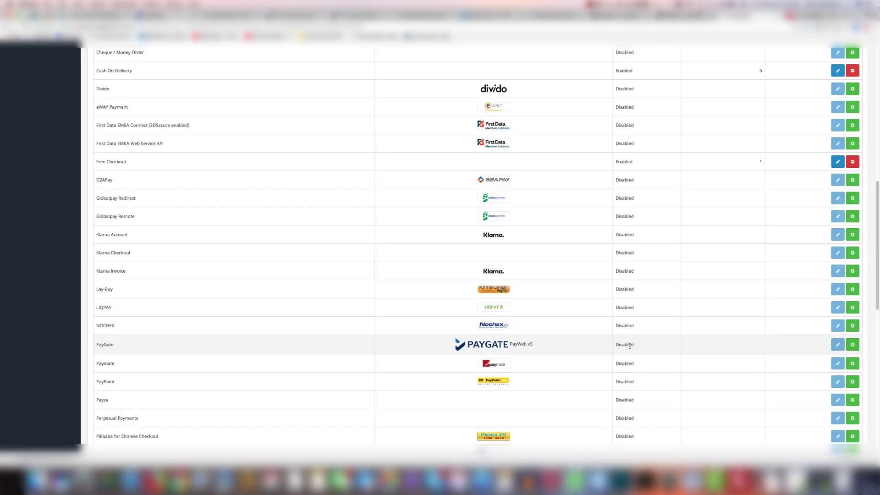
click(854, 346)
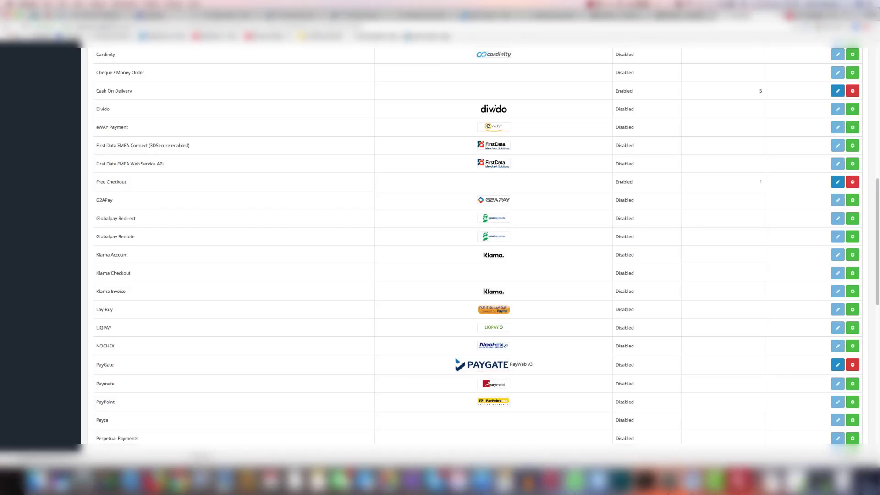
key(super+Tab)
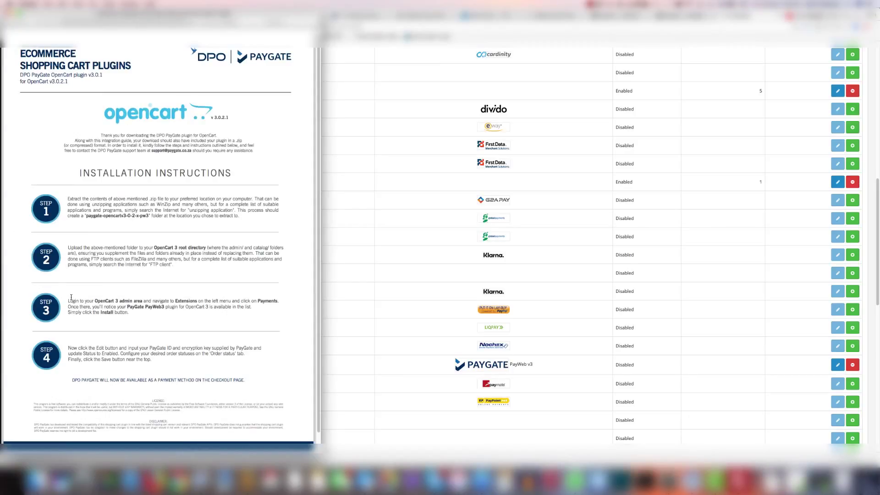
drag(68, 300, 143, 314)
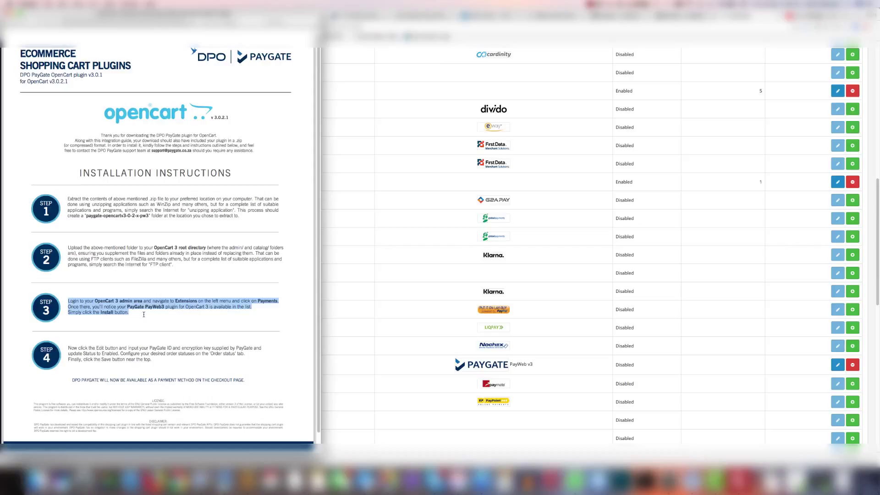
click(85, 354)
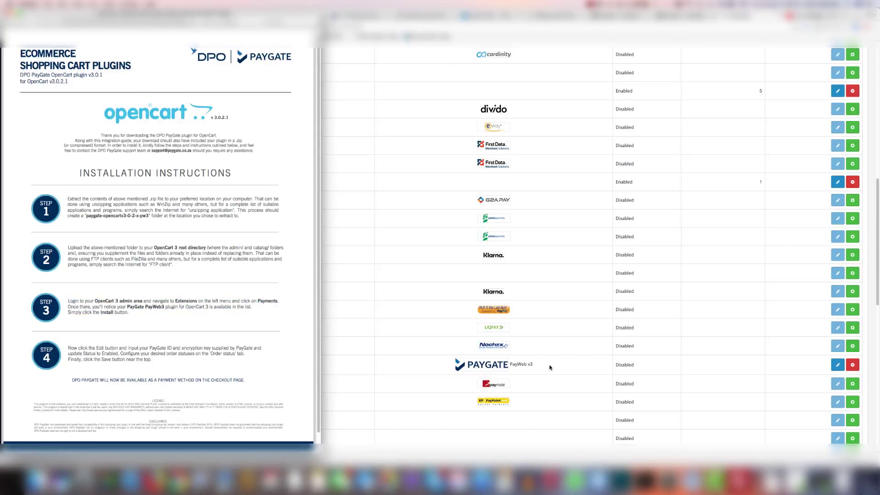
click(744, 364)
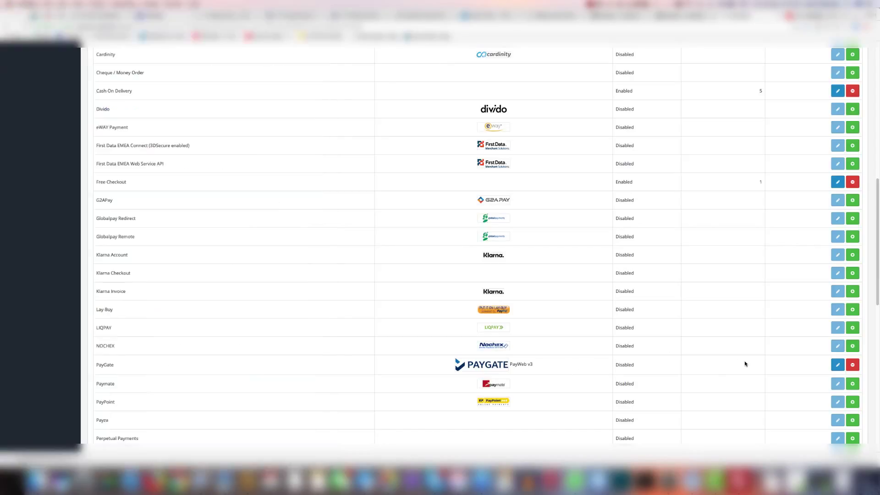
Switch the PayGate payment module's Status to Enabled in its Edit settings form
click(837, 364)
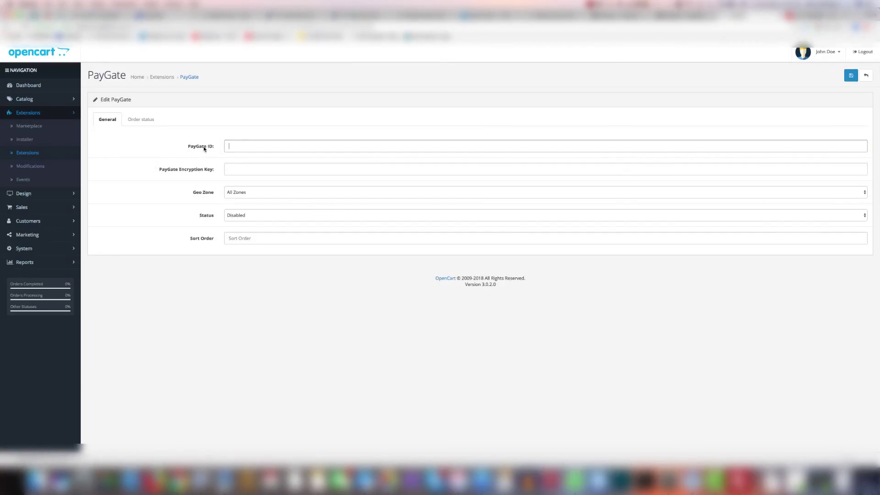
click(245, 169)
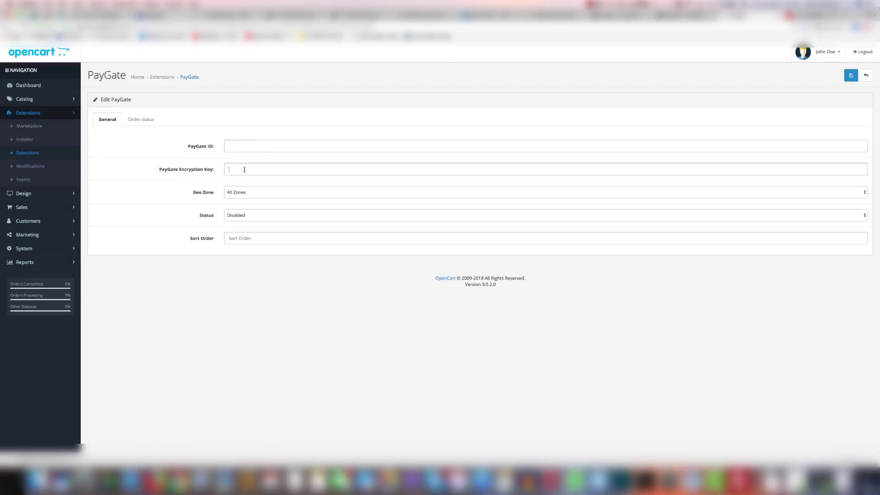
click(255, 215)
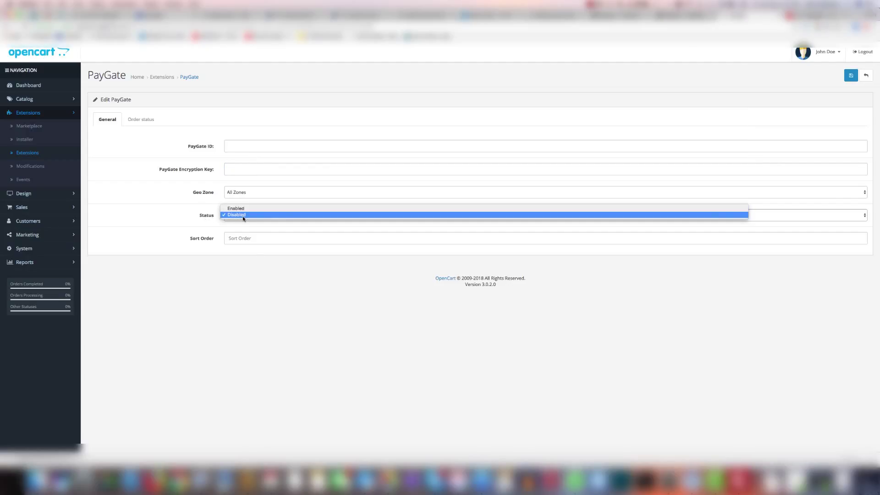
click(243, 209)
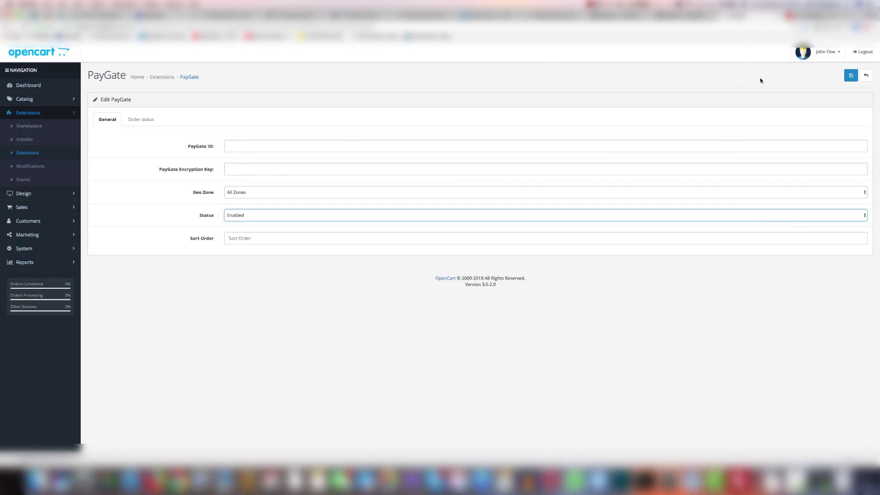
Save the PayGate settings and confirm PayGate PayWeb v3 shows Enabled in the Payments list
click(848, 76)
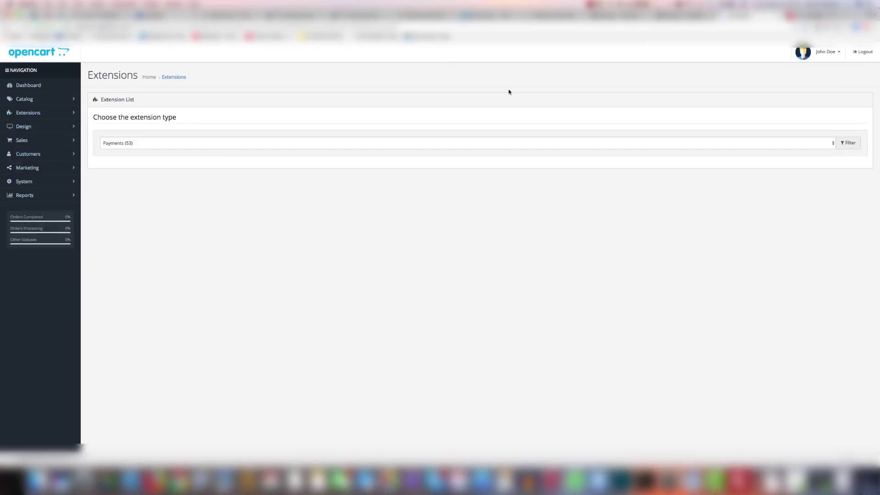
scroll(398, 311, down, 10)
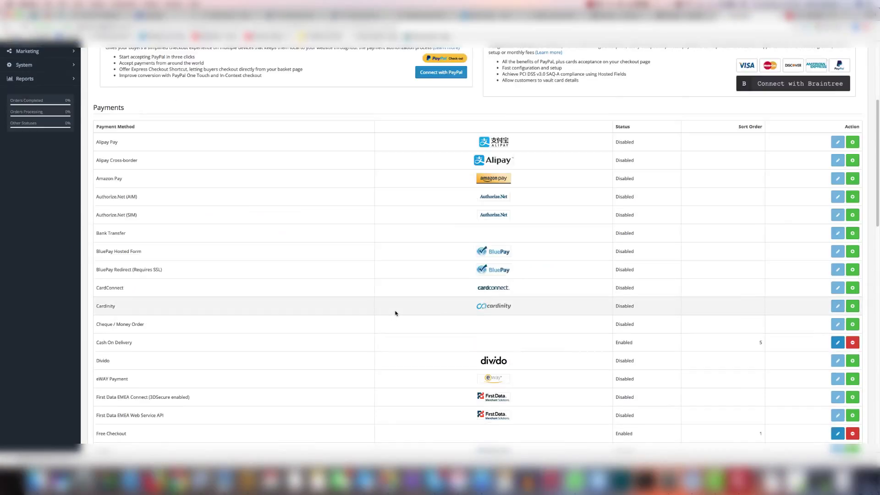
scroll(395, 312, down, 5)
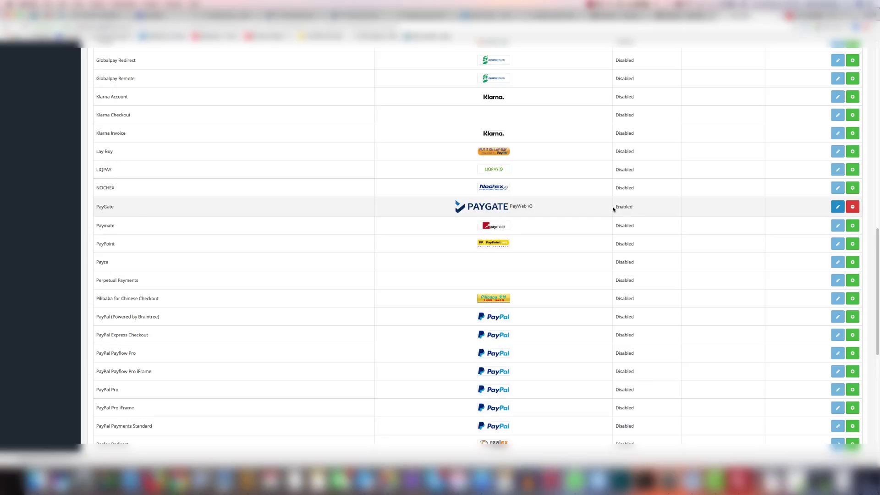
scroll(613, 209, up, 15)
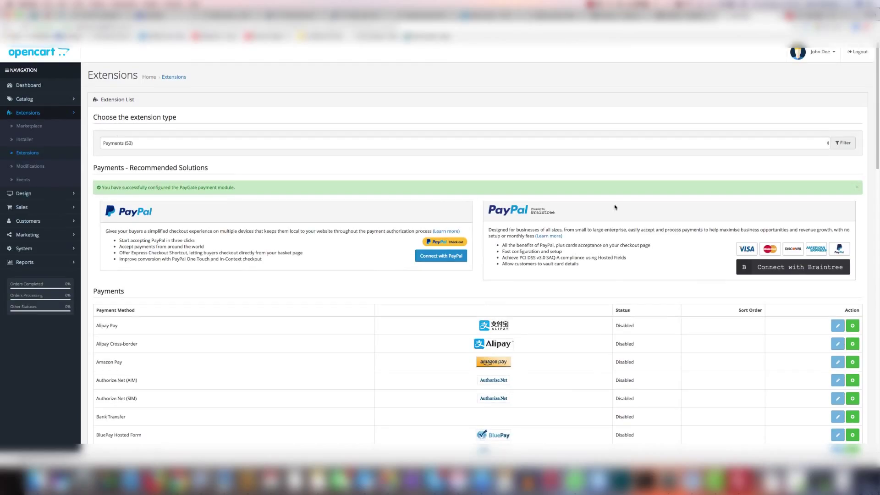